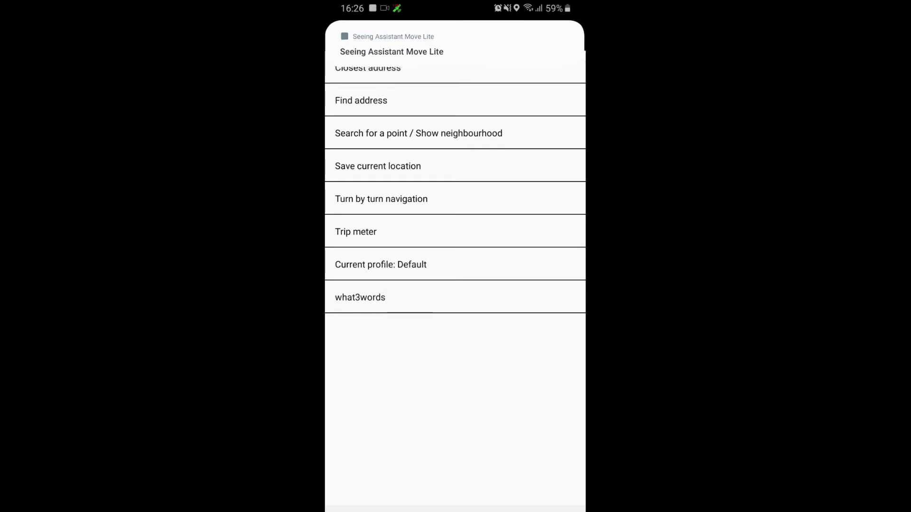
Open the what3words section from the app's main feature list.
{"action": "left_click", "coordinate": [498, 302]}
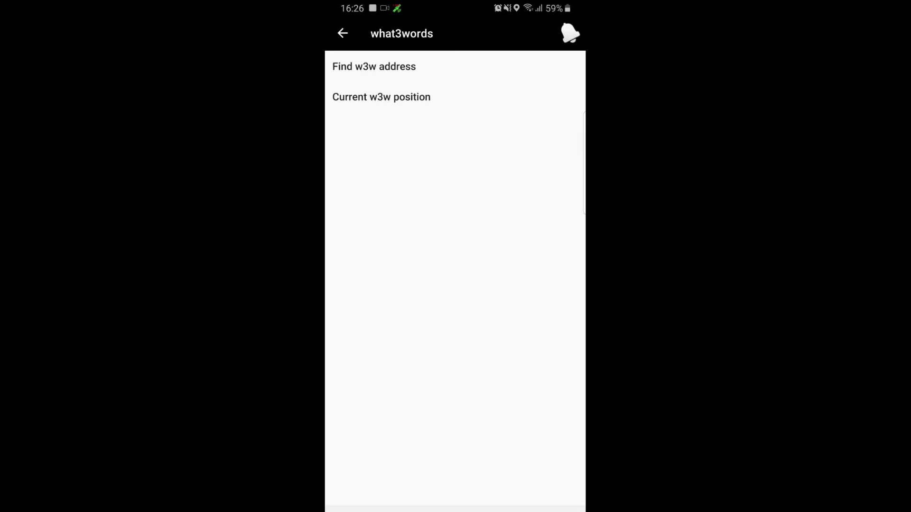
Check the current position's three-word address, incomes.tips.cave, then dismiss it.
{"action": "left_click", "coordinate": [381, 97]}
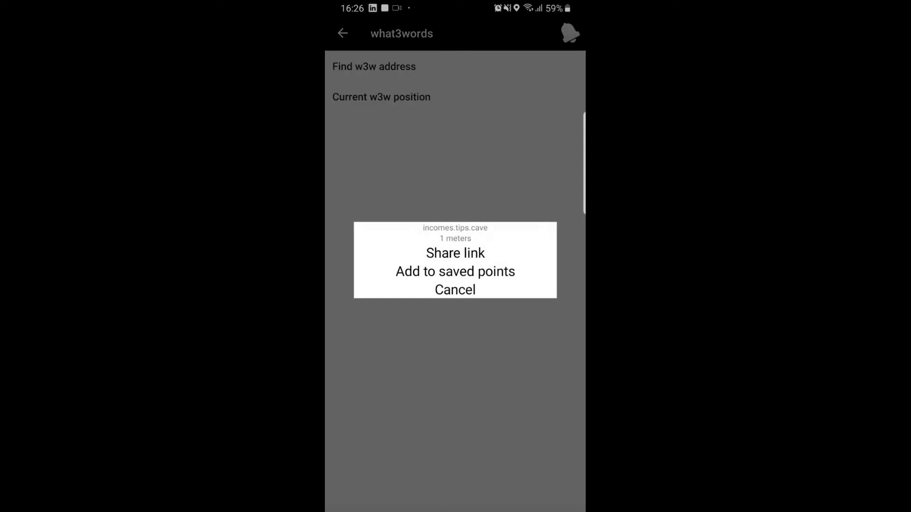
{"action": "left_click", "coordinate": [470, 291]}
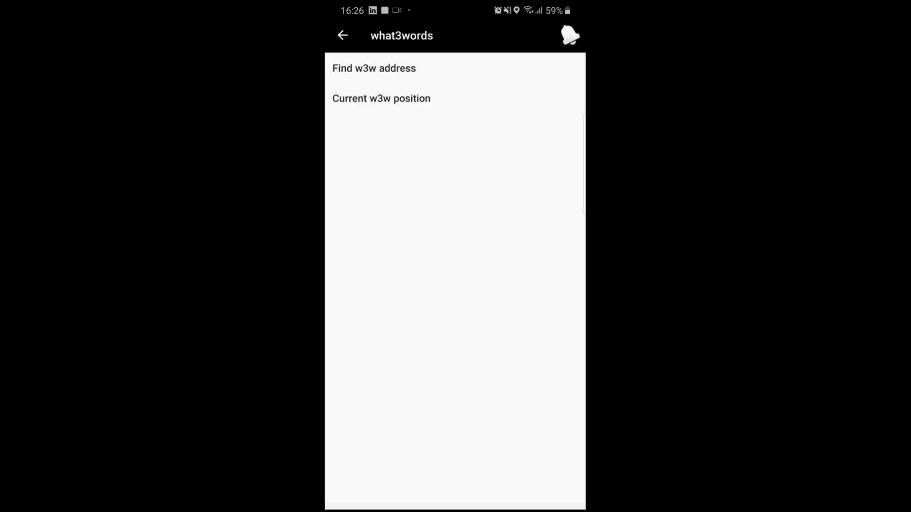
Search for the what3words address index.home.raft by dictating it and confirming.
{"action": "left_click", "coordinate": [525, 75]}
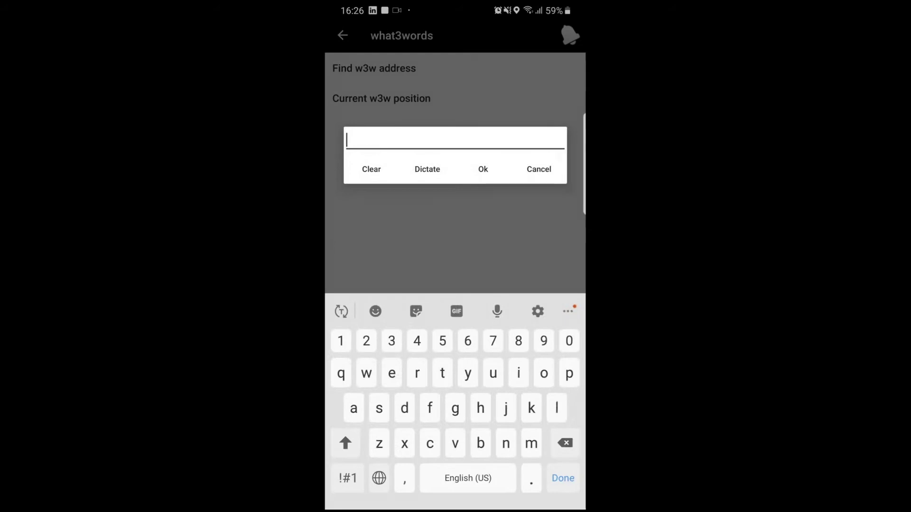
{"action": "left_click", "coordinate": [427, 169]}
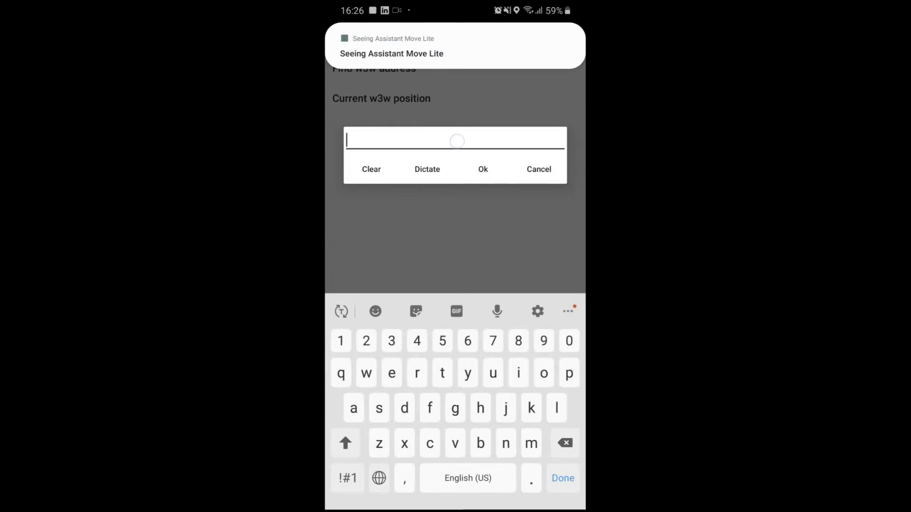
{"action": "type", "text": "in"}
{"action": "left_click", "coordinate": [383, 313]}
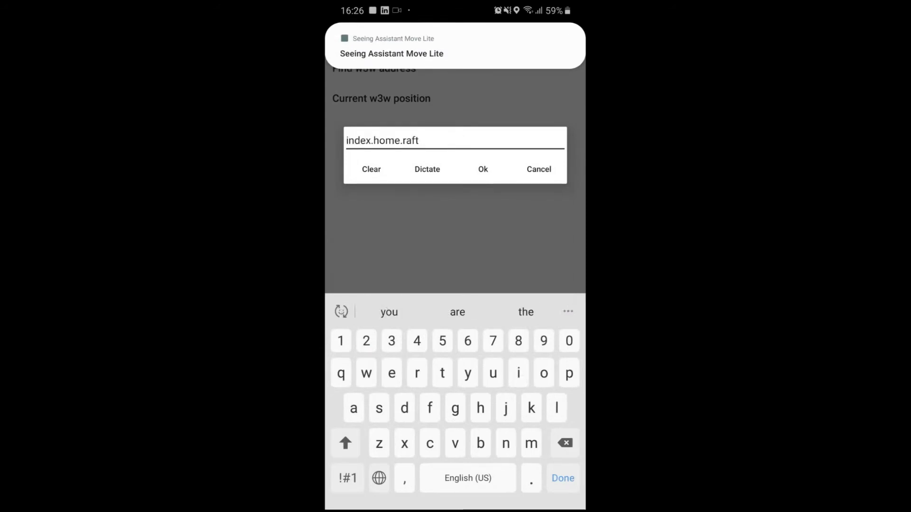
{"action": "key", "text": "BackSpace"}
{"action": "left_click", "coordinate": [482, 169]}
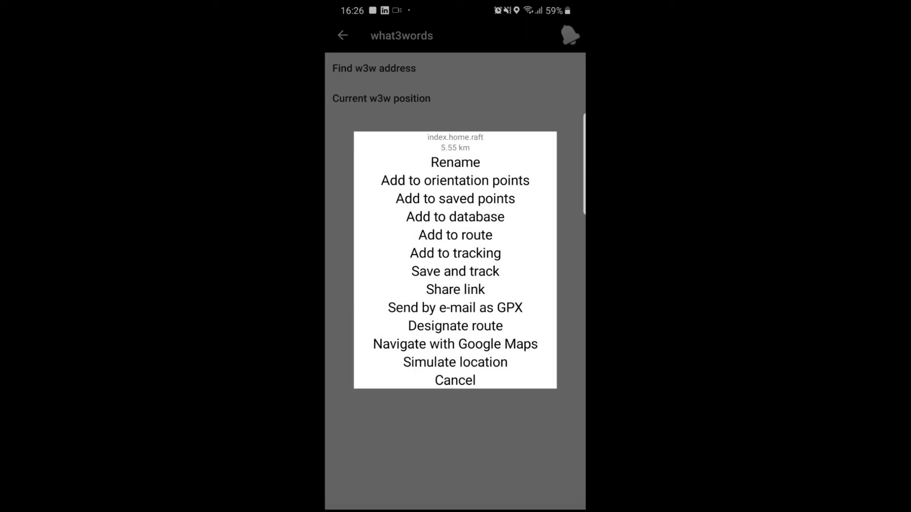
Choose Navigate with Google Maps for index.home.raft, 5.55 km away.
{"action": "left_click", "coordinate": [525, 346]}
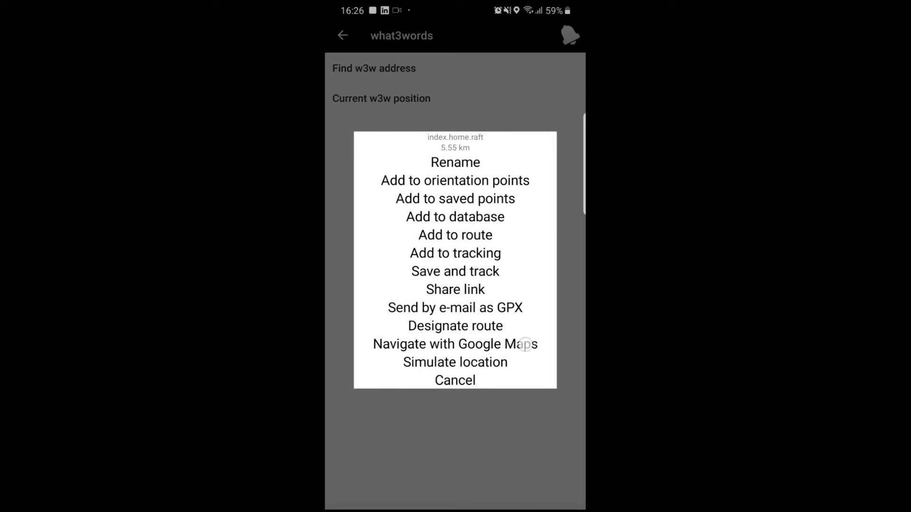